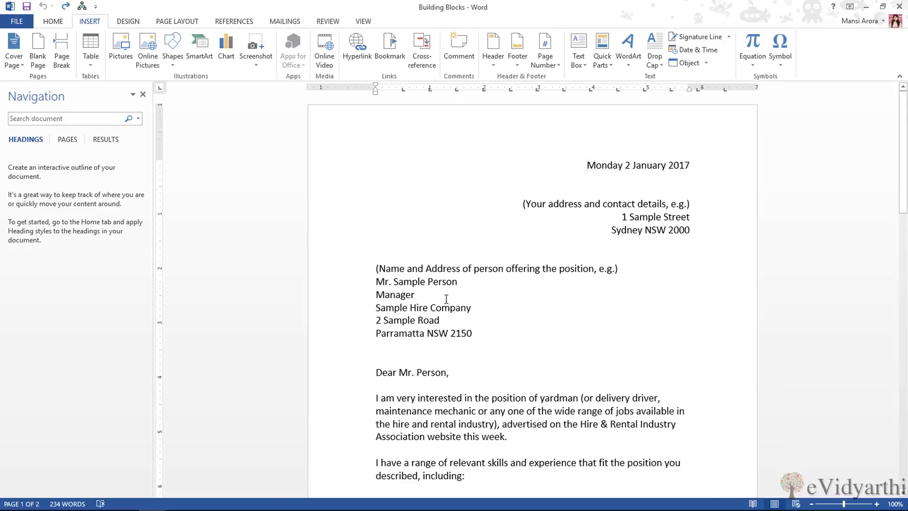
Insert the built-in Banded cover page in front of the cover letter
left_click(15, 67)
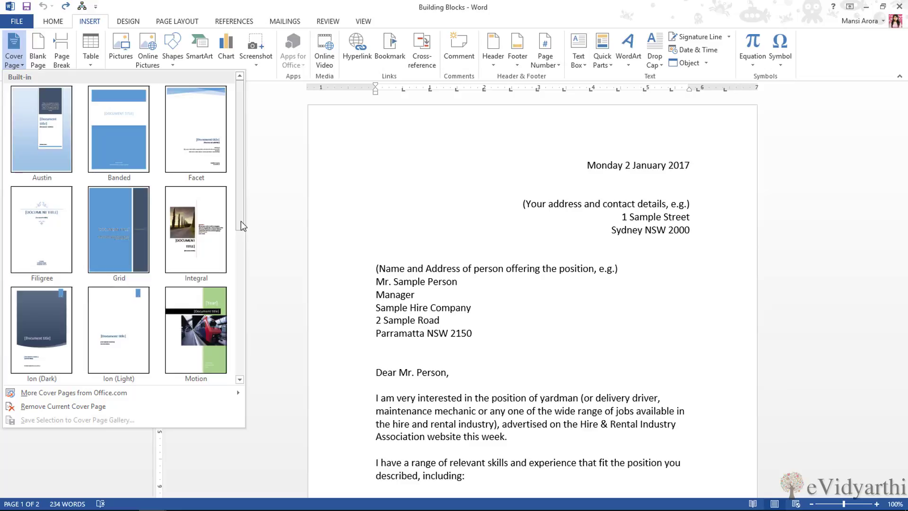
left_click_drag(240, 220, 277, 223)
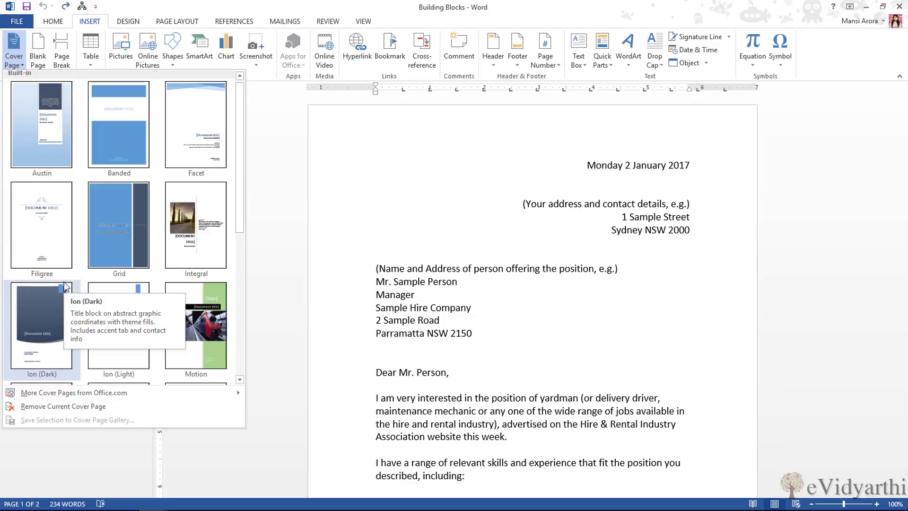
left_click(129, 159)
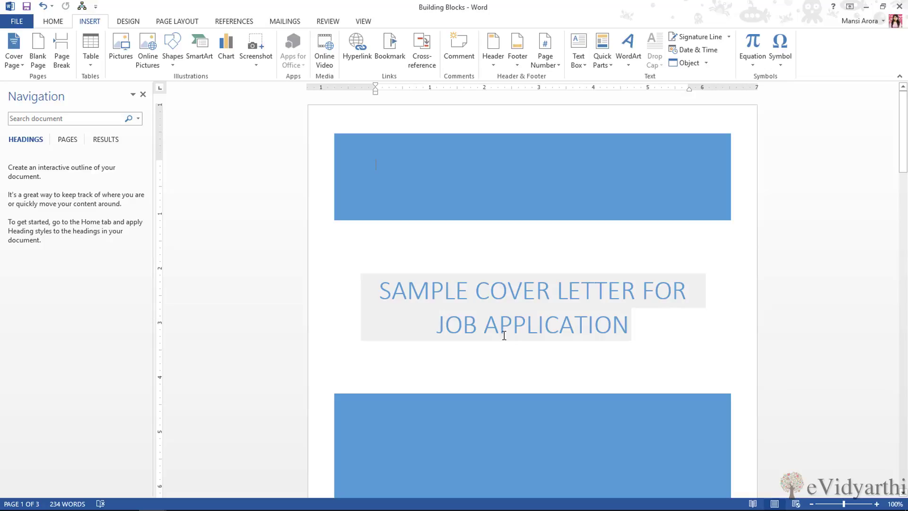
left_click(599, 322)
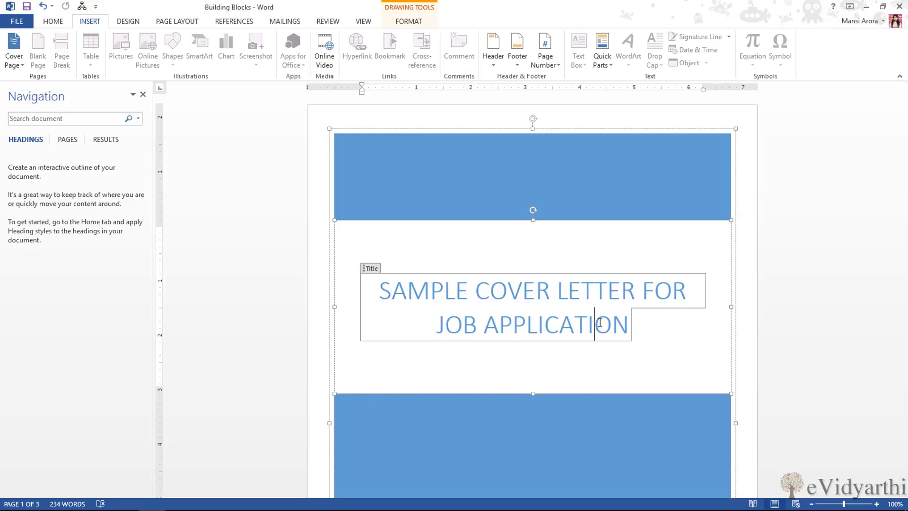
left_click(780, 295)
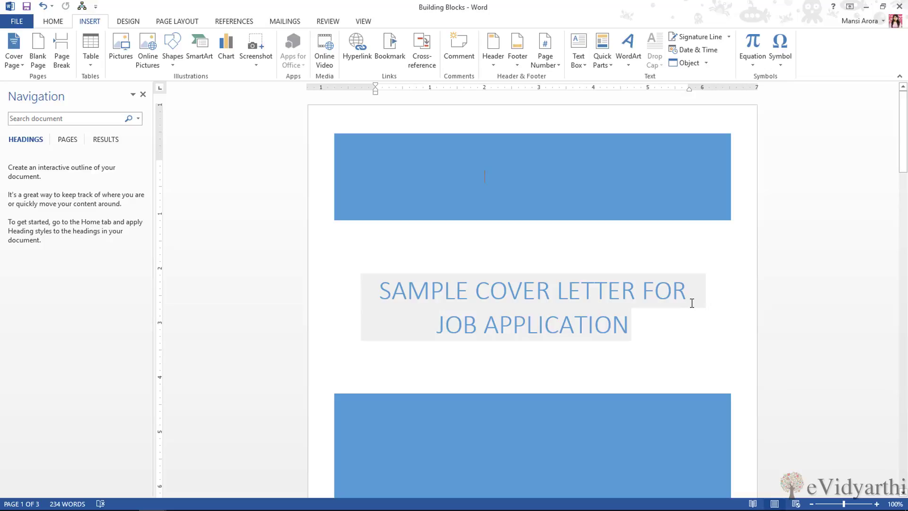
scroll(691, 342, "down", 10)
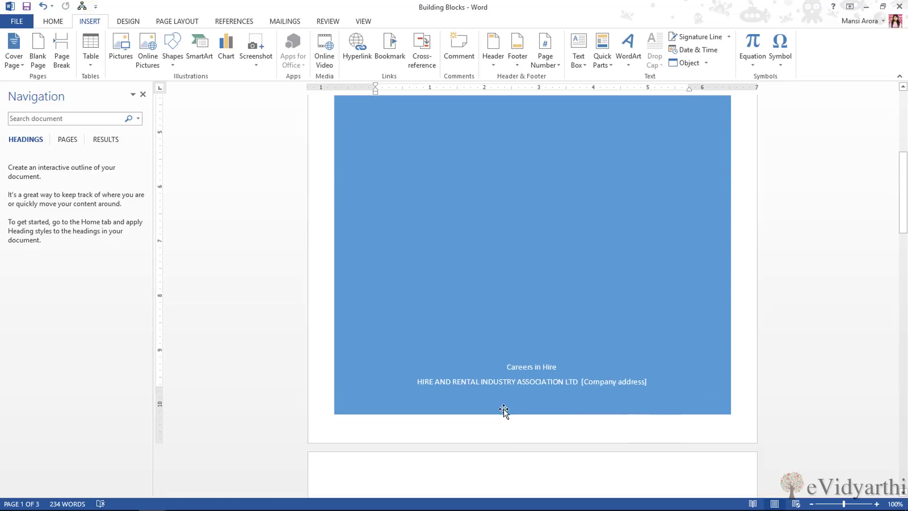
scroll(516, 350, "up", 10)
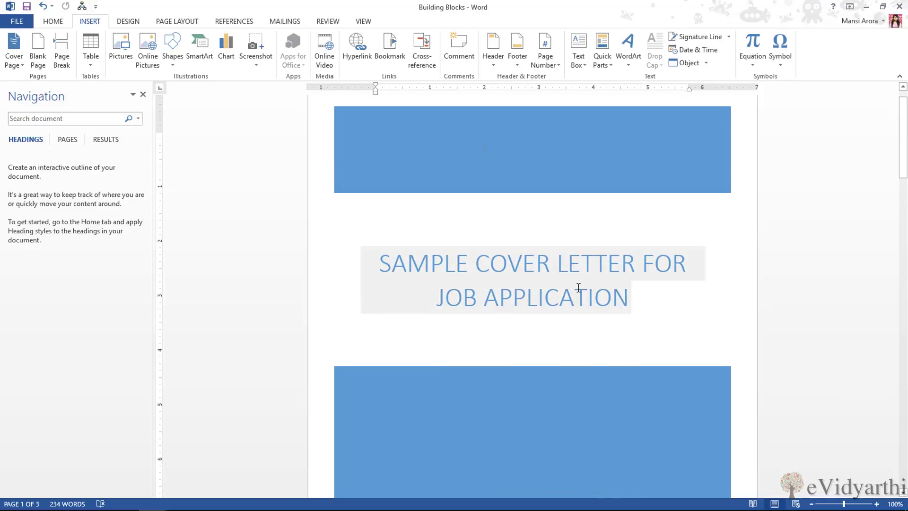
left_click(577, 294)
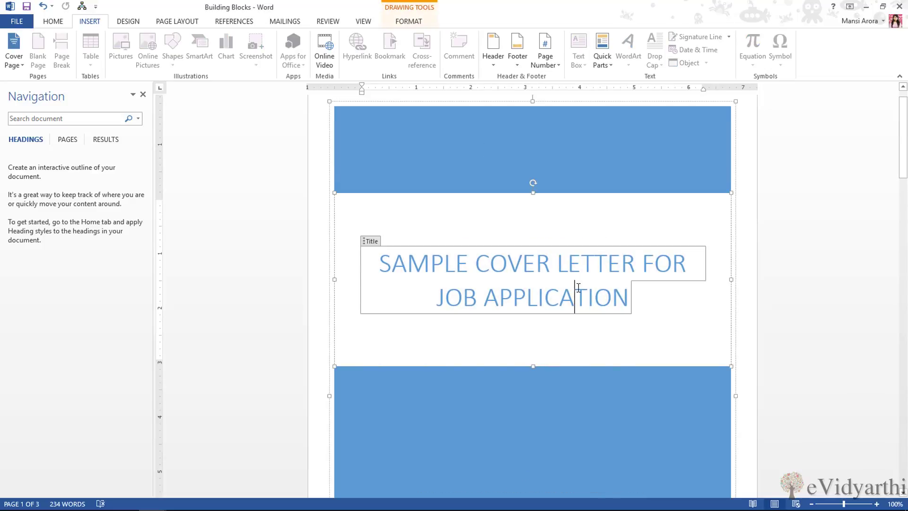
scroll(577, 298, "down", 6)
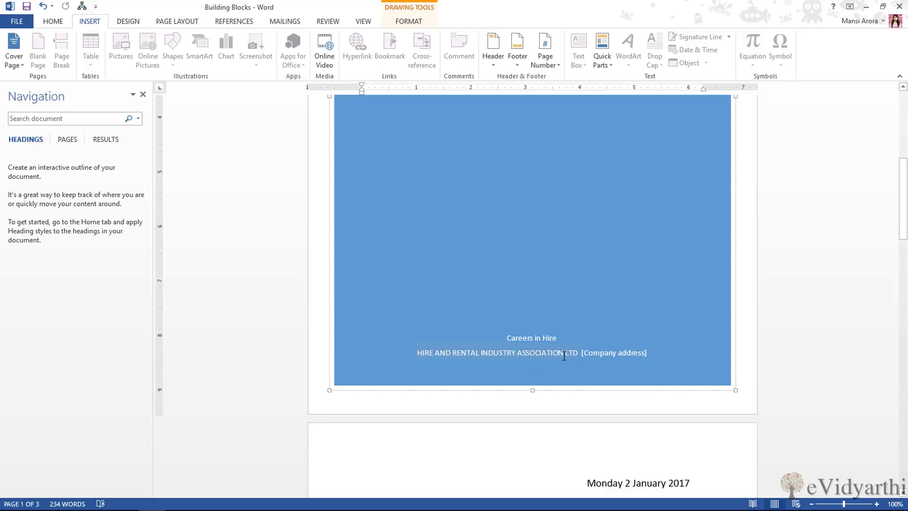
left_click(527, 341)
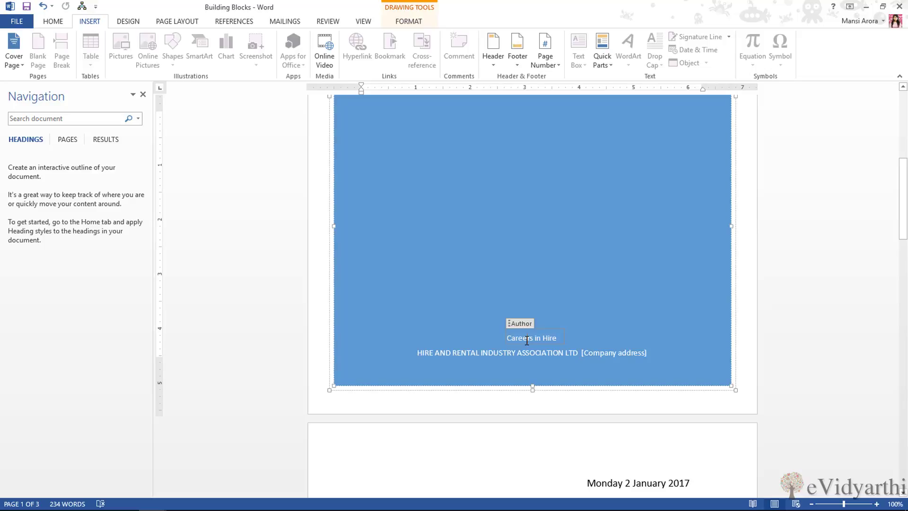
left_click(527, 357)
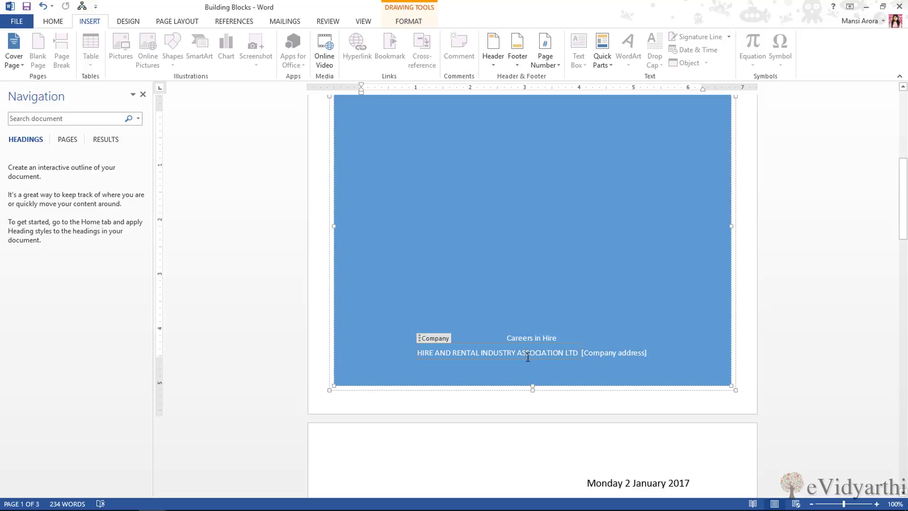
Replace the 'Careers in Hire' author placeholder with the writer's full name
triple_click(538, 339)
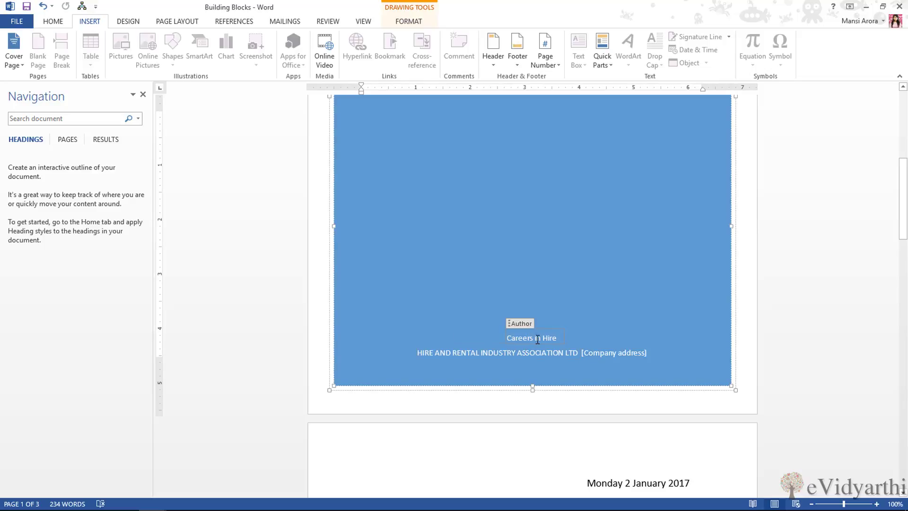
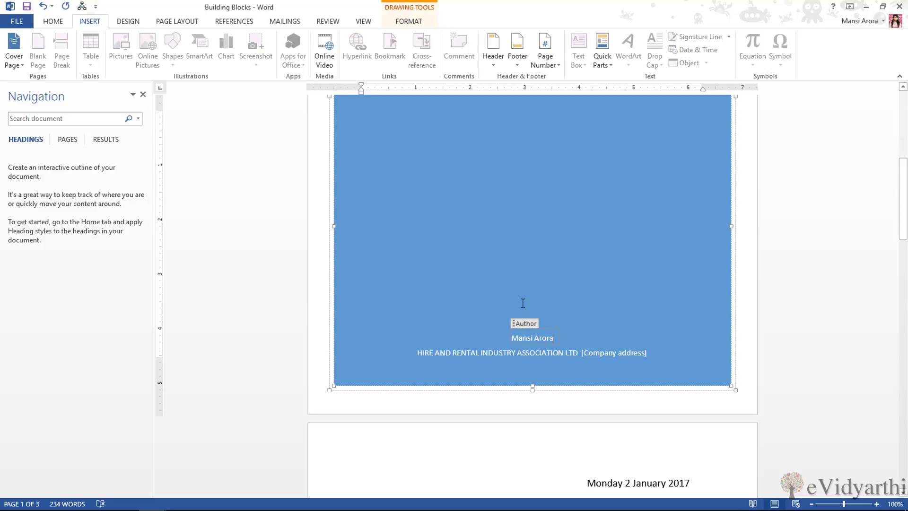
left_click(513, 356)
Change the cover page's company and address line to EVIDYARTHI.IN
triple_click(513, 356)
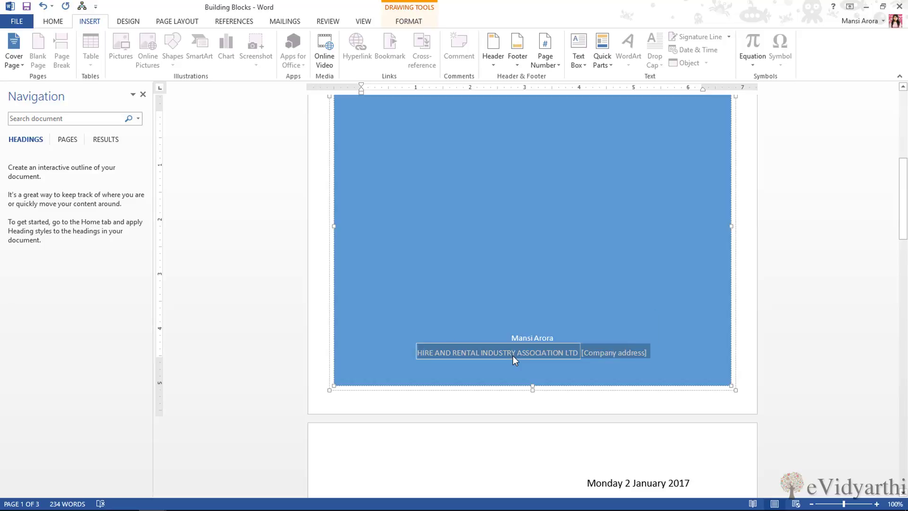
type("EVIDYAR")
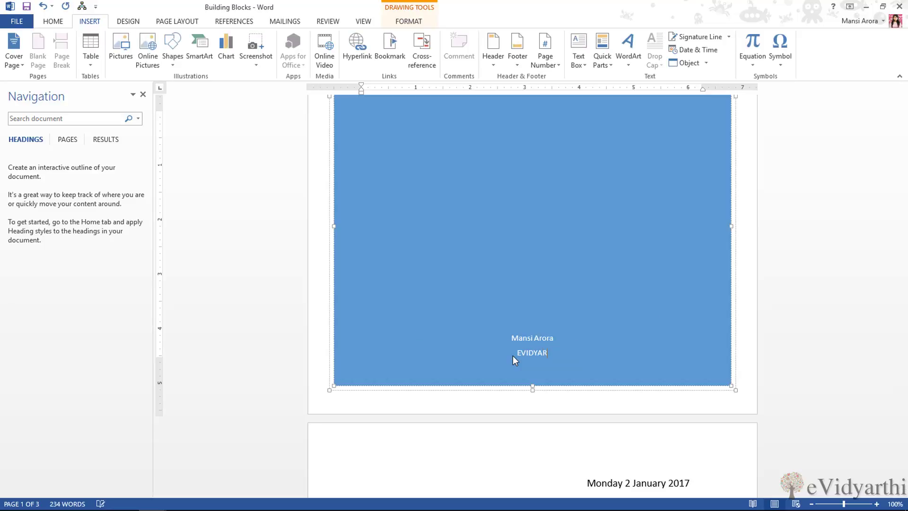
type("THI.IN")
double_click(520, 354)
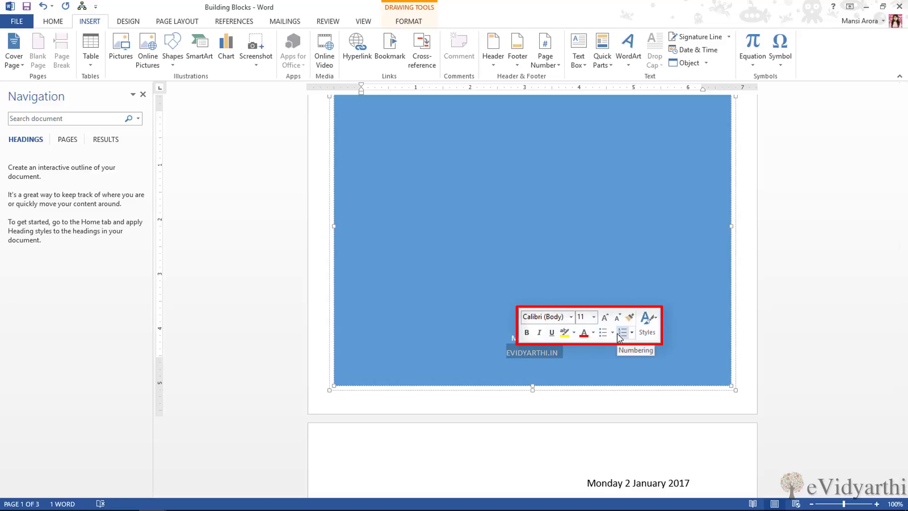
left_click(633, 293)
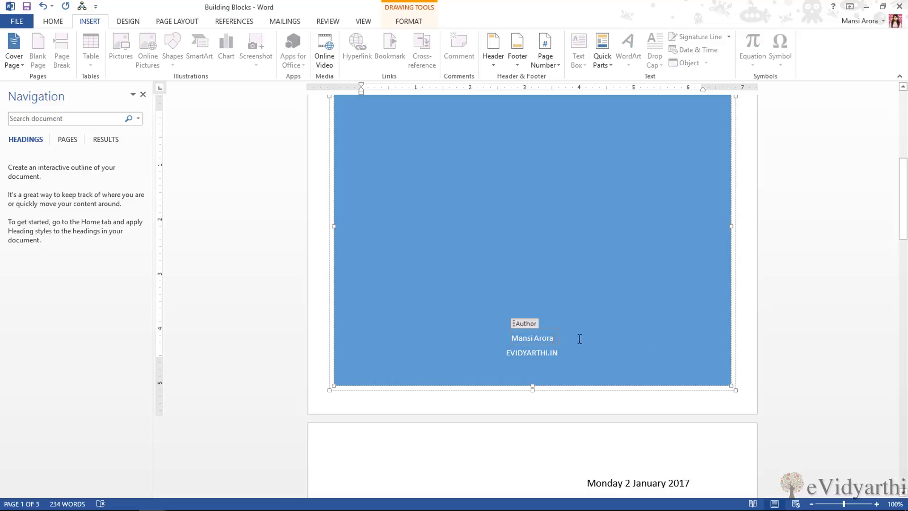
scroll(713, 331, "up", 10)
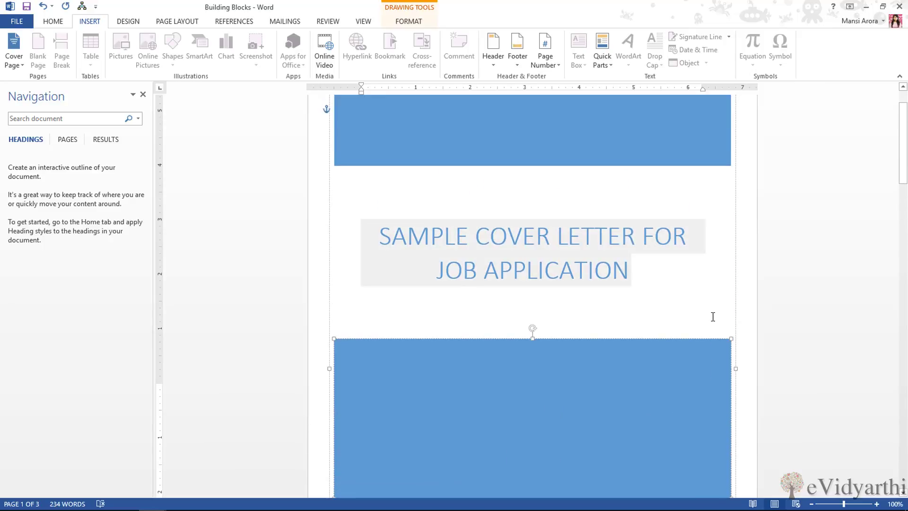
scroll(709, 317, "down", 10)
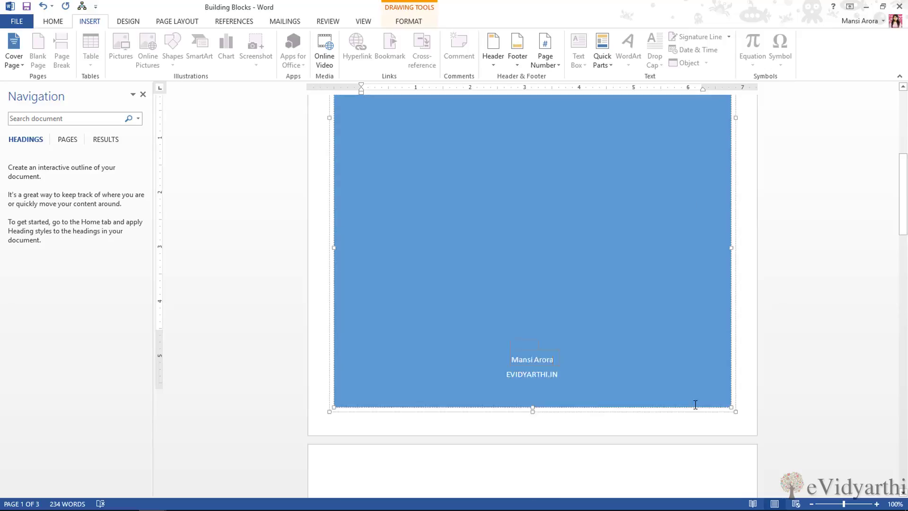
scroll(535, 443, "up", 1)
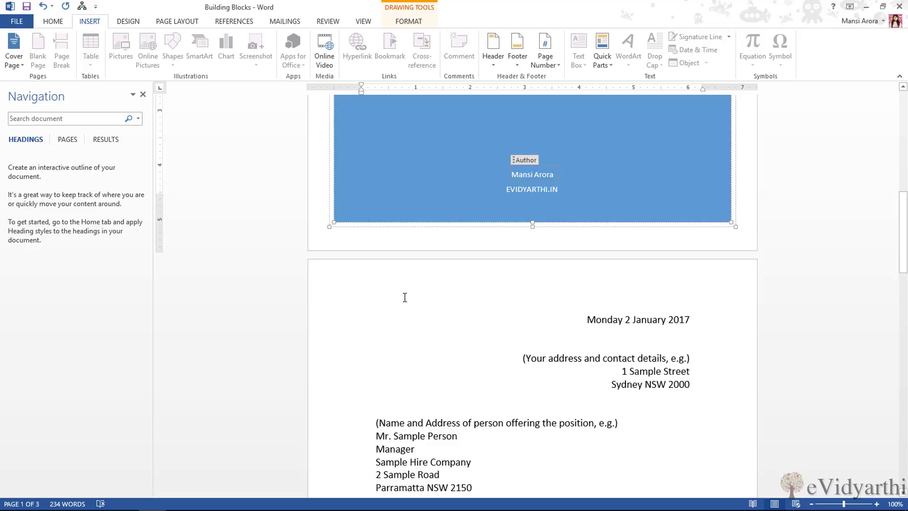
Add the built-in Banded header to the letter pages
left_click(623, 319)
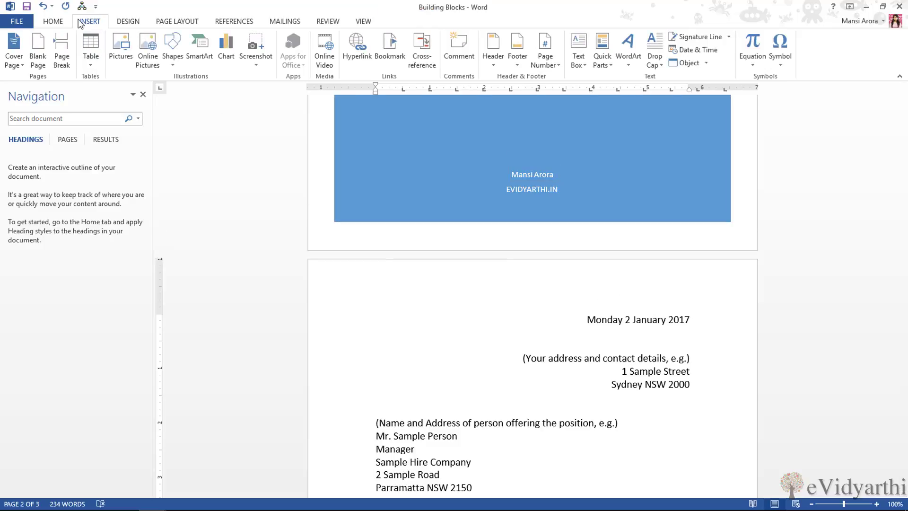
left_click(499, 66)
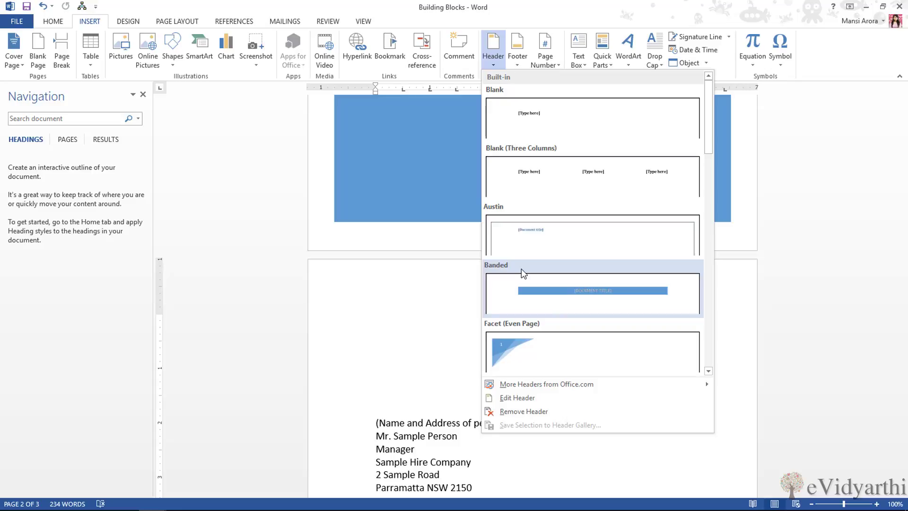
scroll(521, 269, "down", 5)
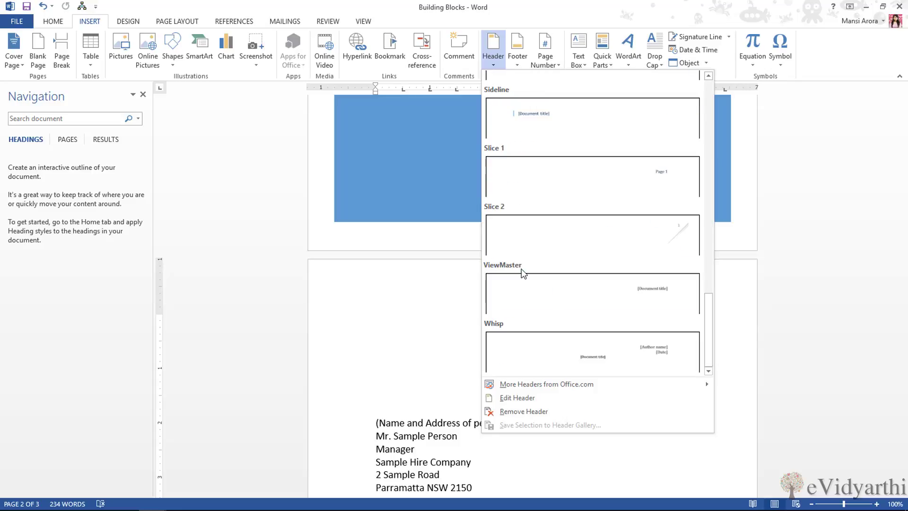
scroll(521, 268, "up", 5)
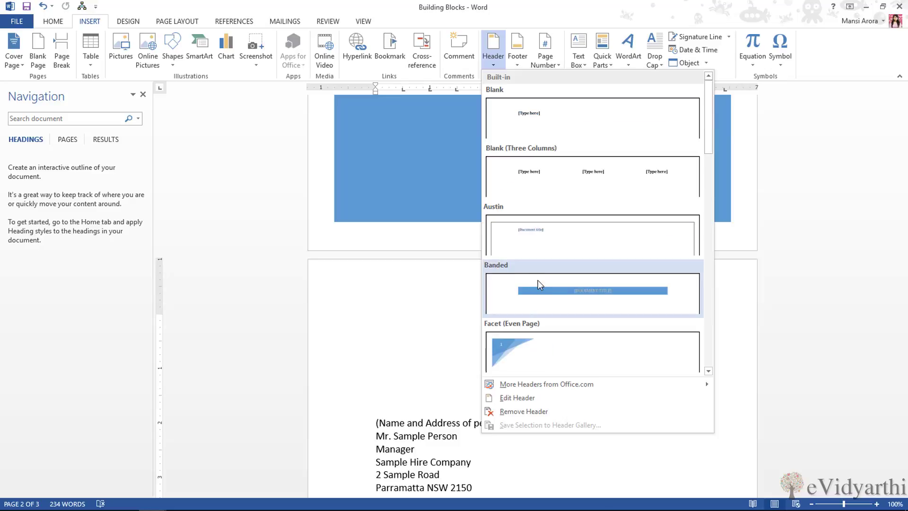
left_click(537, 279)
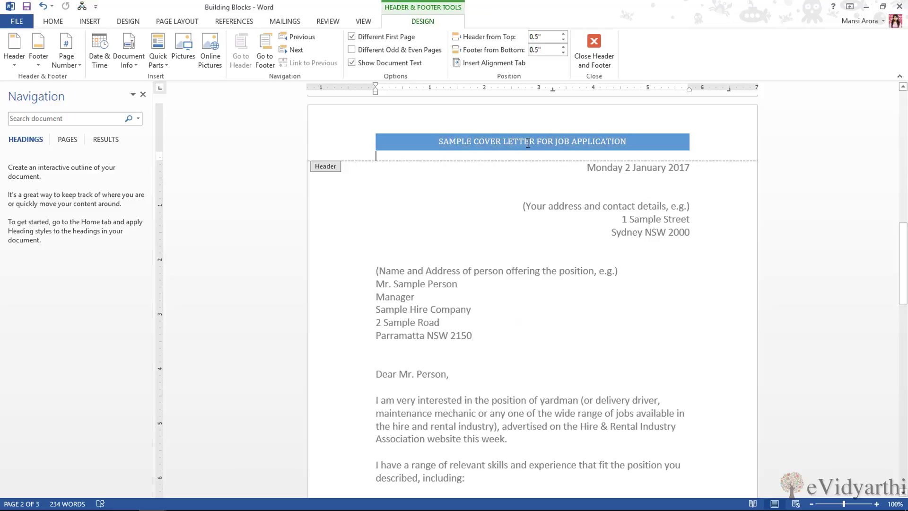
Trim the header title to 'SAMPLE COVER LETTER' and close header editing
triple_click(528, 142)
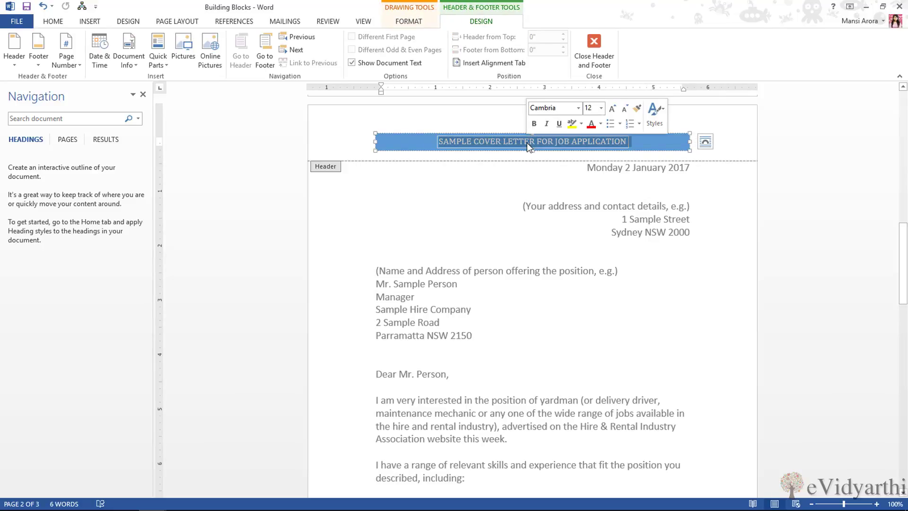
left_click(533, 140)
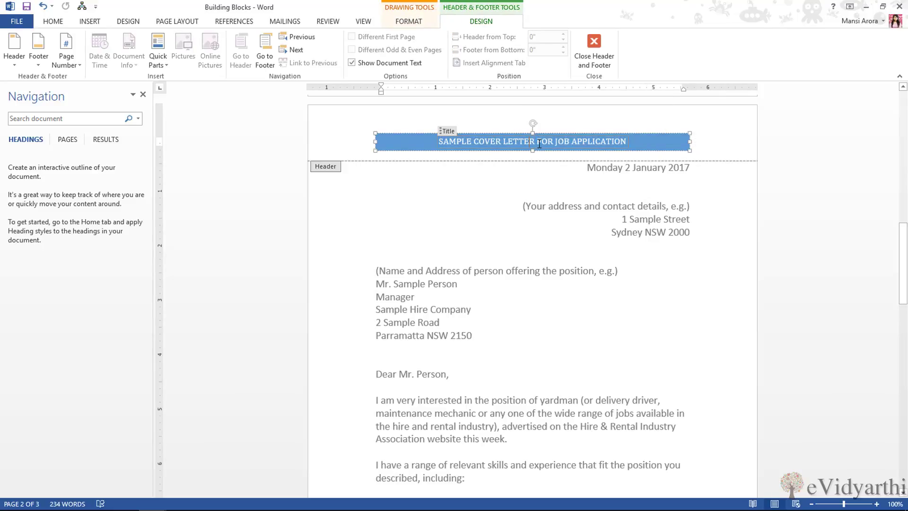
left_click_drag(539, 143, 597, 140)
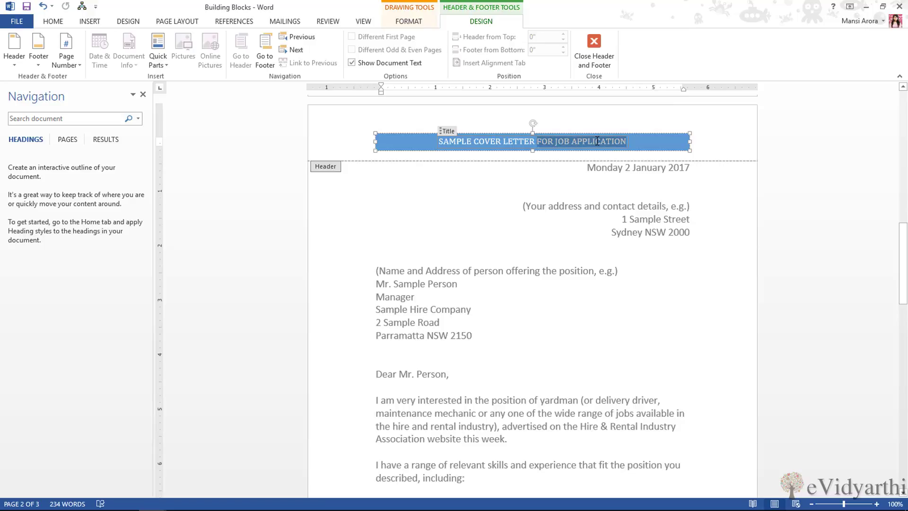
key("Delete")
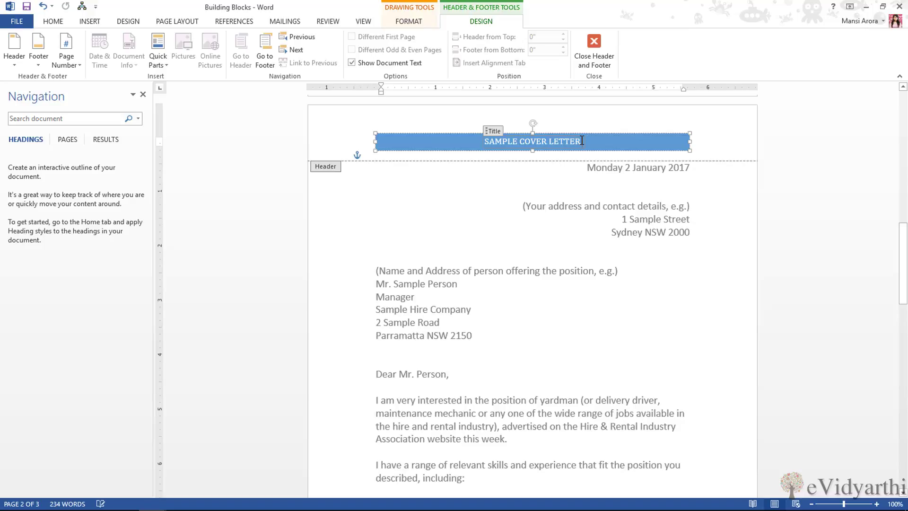
left_click(598, 47)
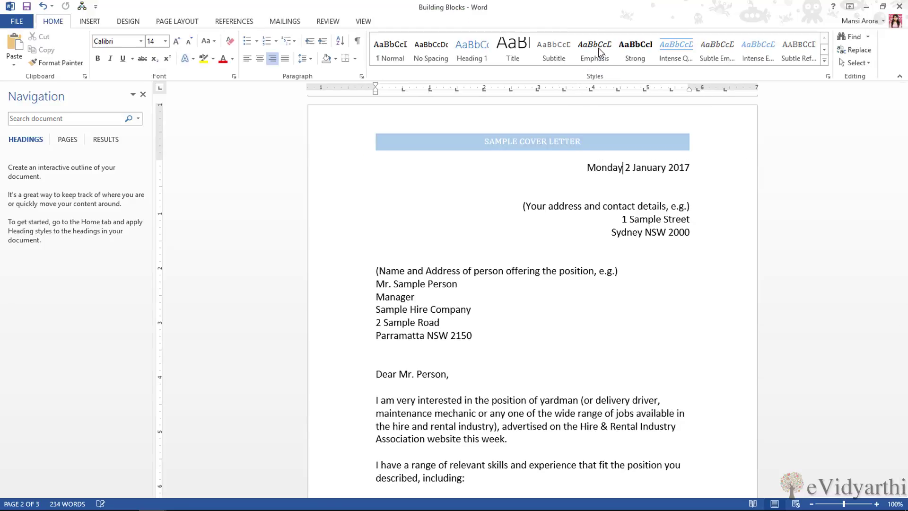
Add the built-in ViewMaster (Horizontal) footer to the letter
left_click(89, 21)
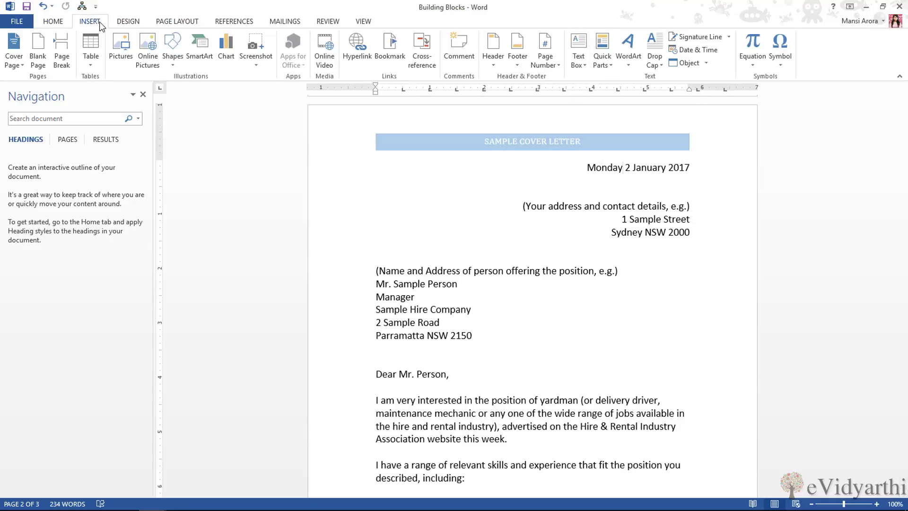
left_click(513, 67)
scroll(631, 243, "down", 3)
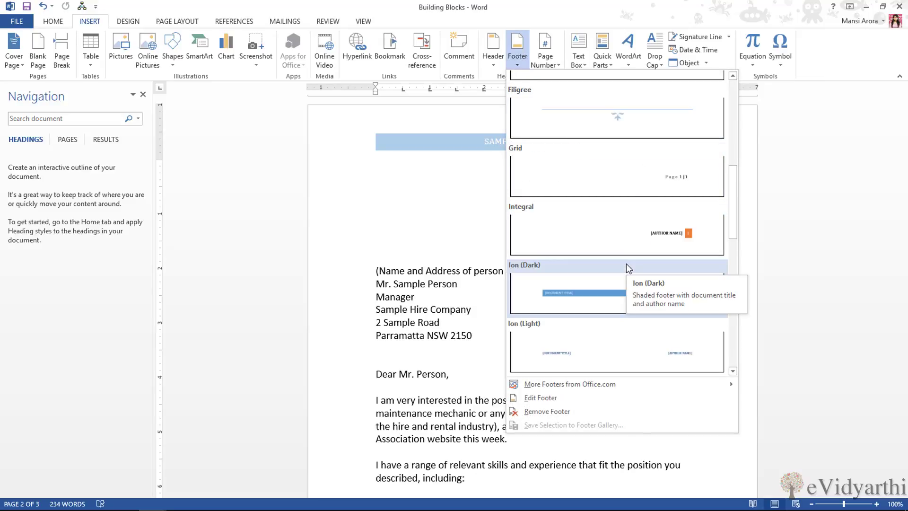
scroll(627, 265, "down", 5)
scroll(626, 264, "down", 3)
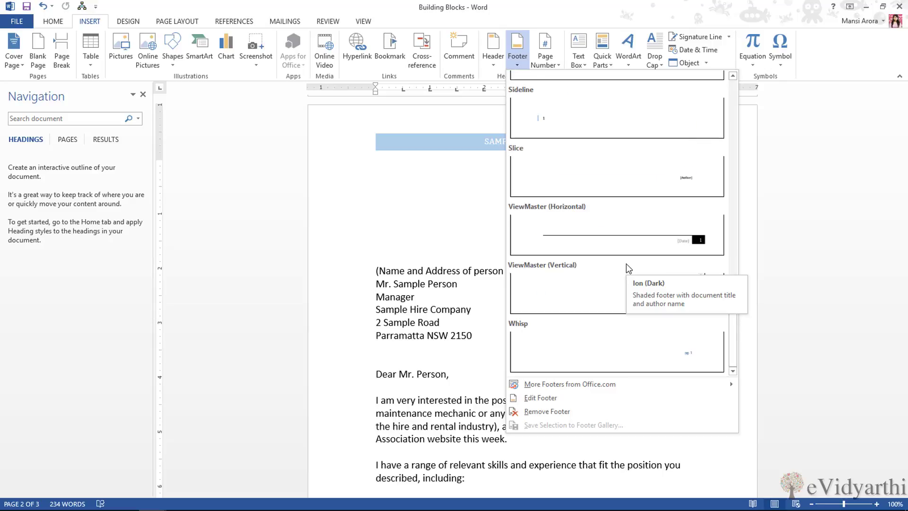
left_click(629, 237)
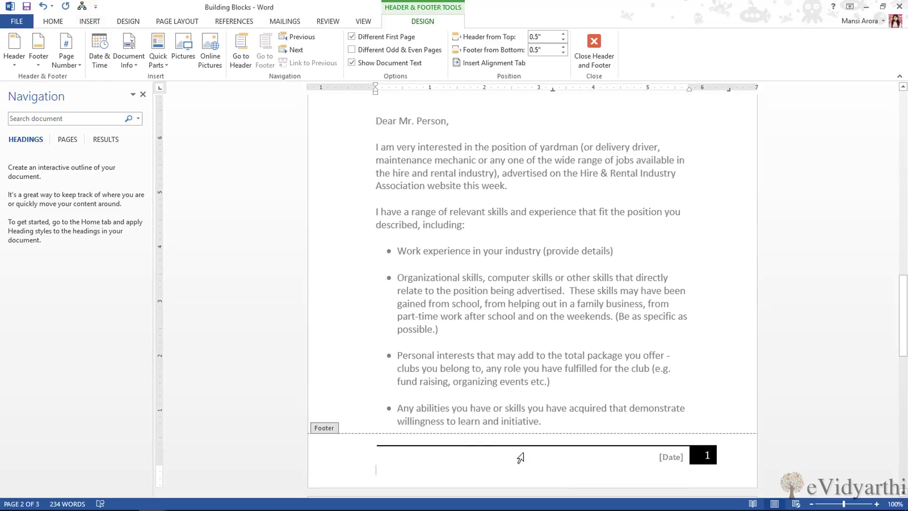
Set the footer date to December 16, 2016 and close footer editing
left_click(671, 457)
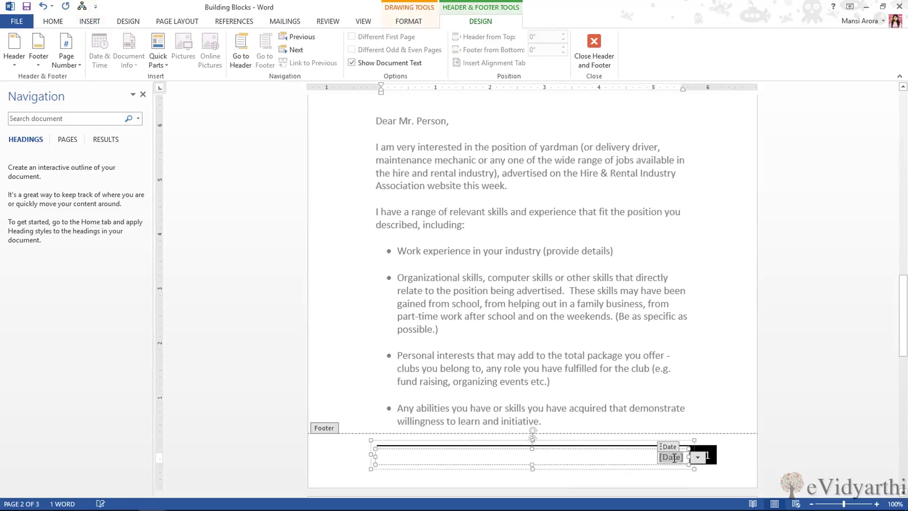
left_click(695, 457)
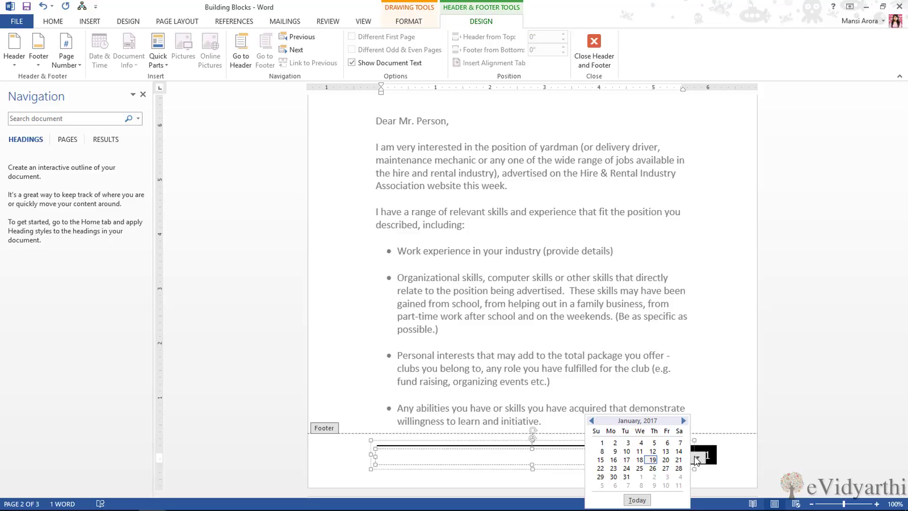
left_click(591, 420)
left_click(659, 461)
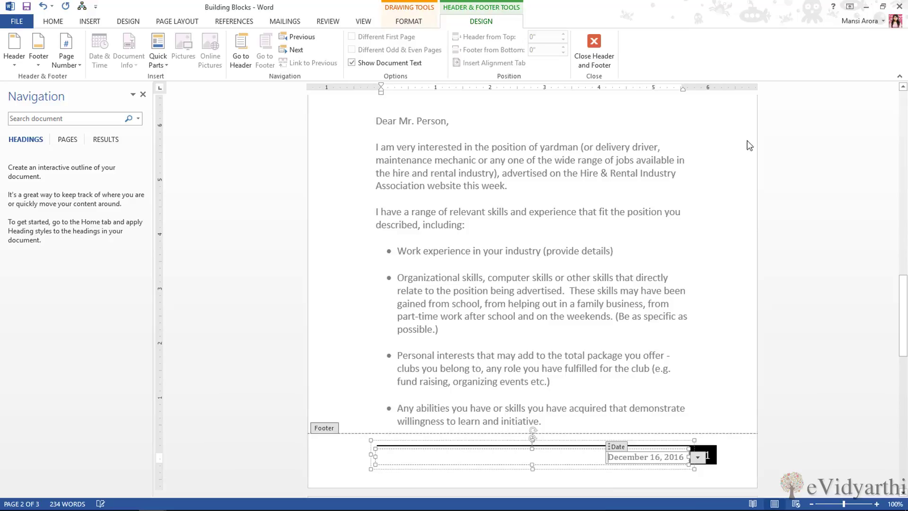
left_click(598, 49)
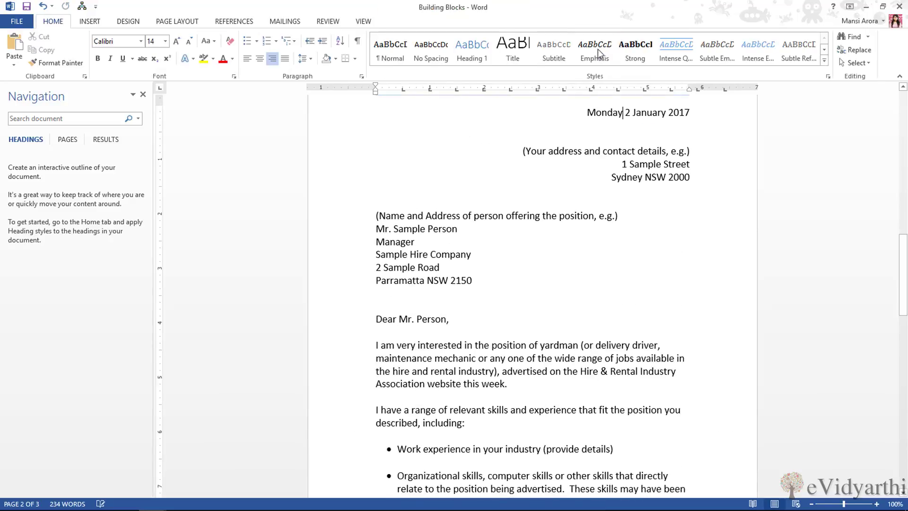
scroll(786, 219, "up", 10)
scroll(786, 219, "up", 5)
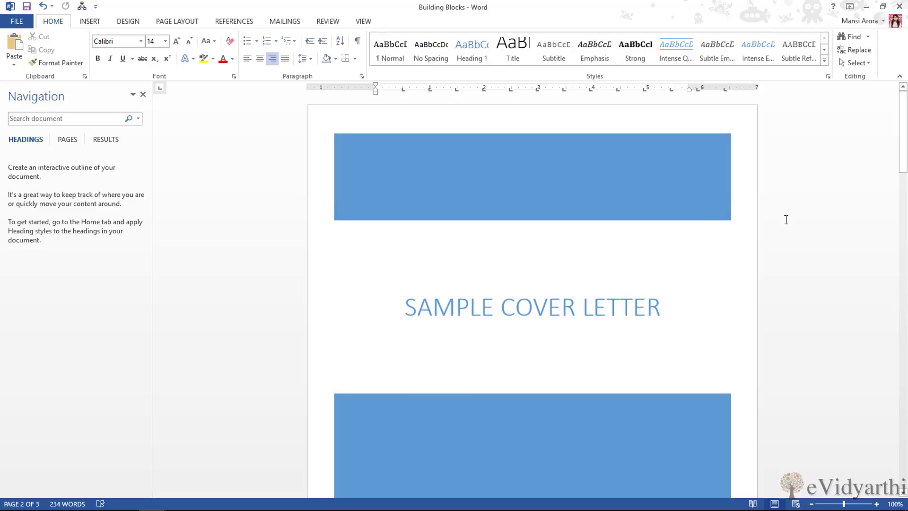
scroll(786, 220, "down", 14)
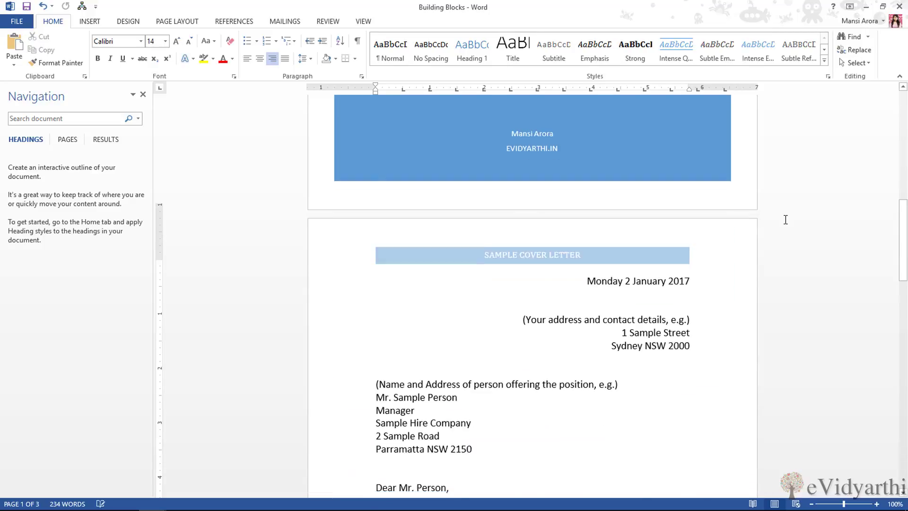
scroll(705, 263, "down", 13)
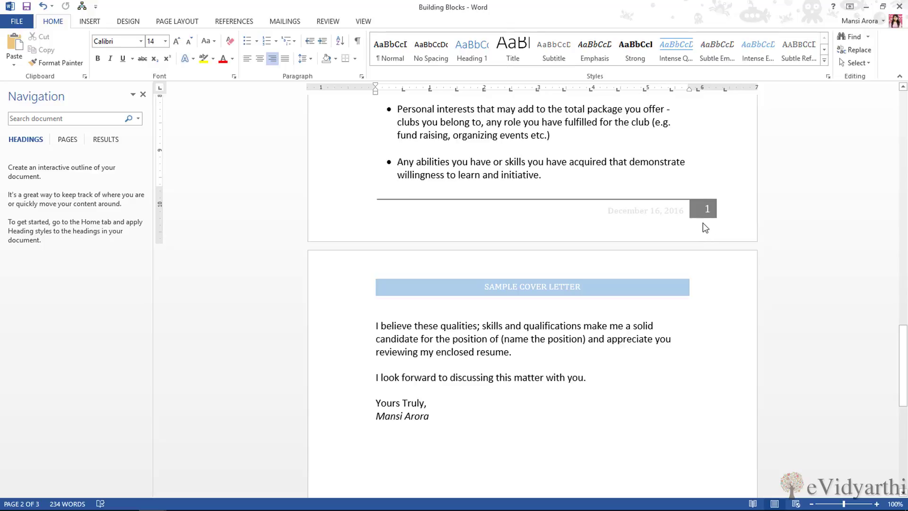
scroll(702, 223, "down", 8)
scroll(703, 223, "down", 3)
scroll(703, 222, "up", 3)
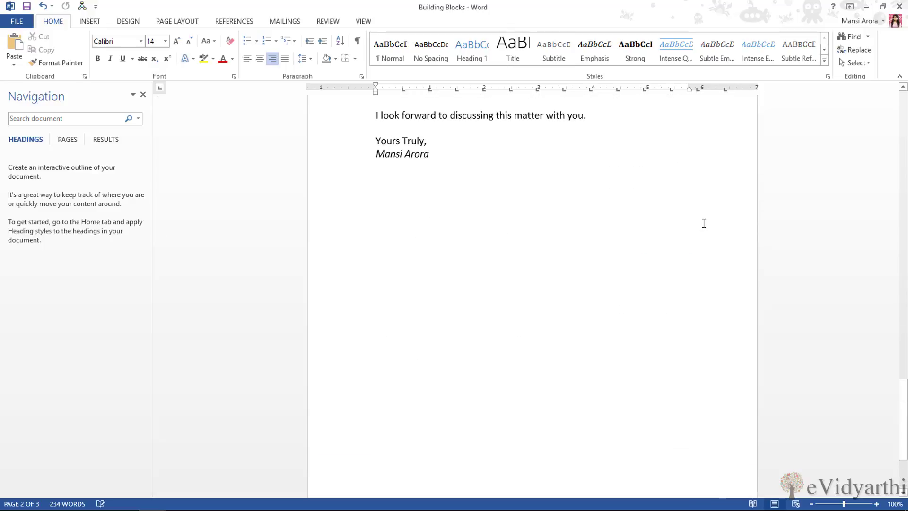